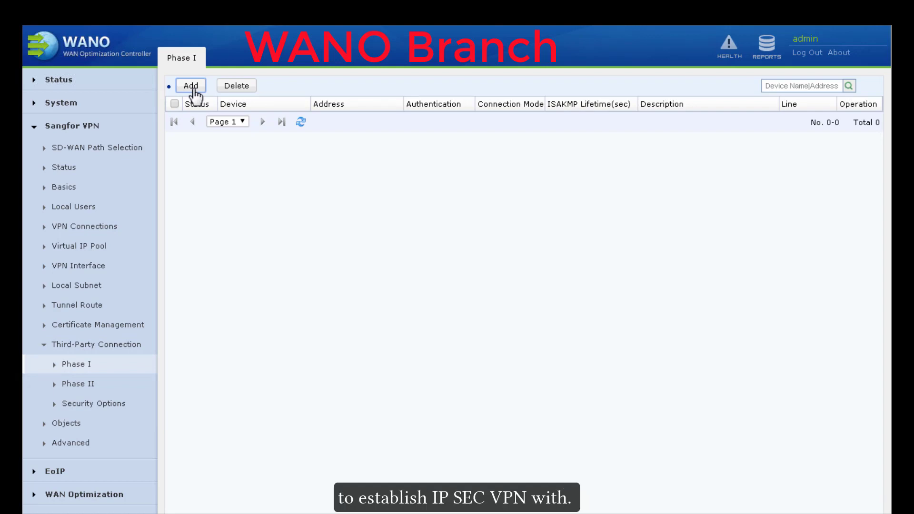
# Step: Add peer WANO-HQ at static IP 192.168.19.133 with a confirmed pre-shared key, and bring up its advanced options
pyautogui.click(191, 86)
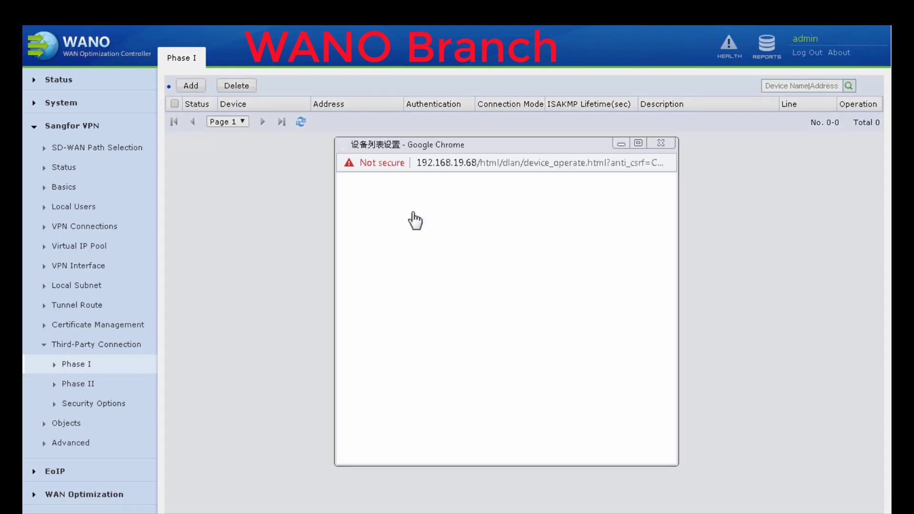
pyautogui.write('WANO-HQ')
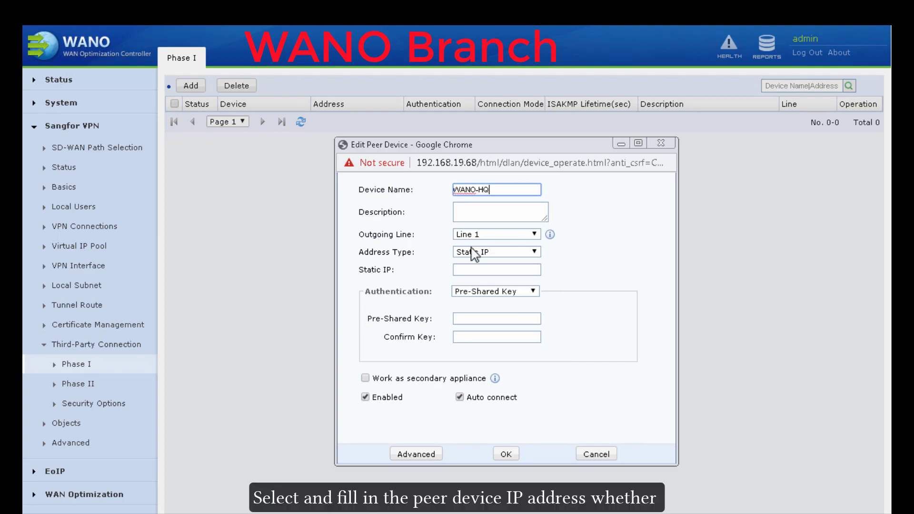
pyautogui.click(473, 269)
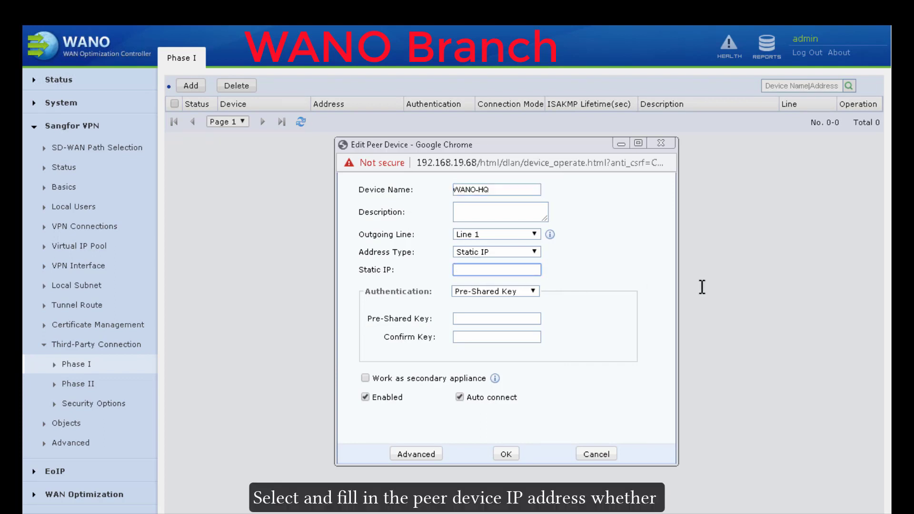
pyautogui.write('192.168.19')
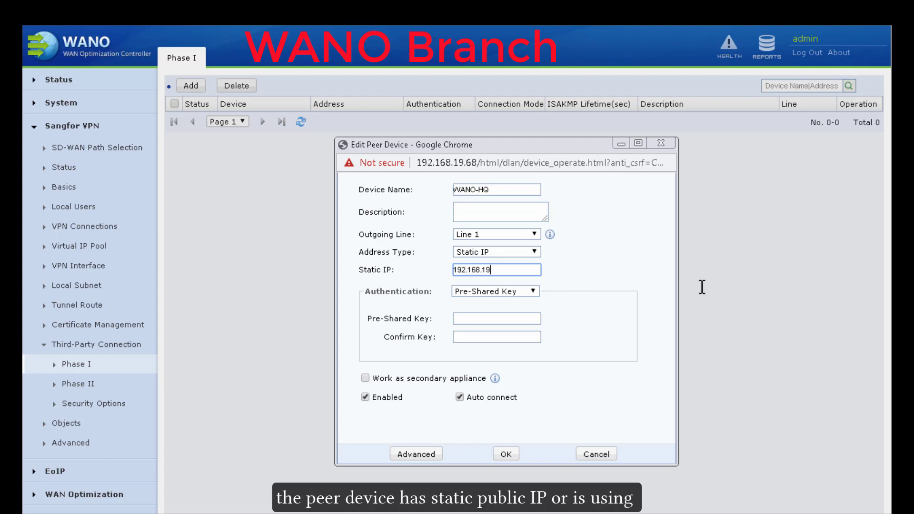
pyautogui.write('.133')
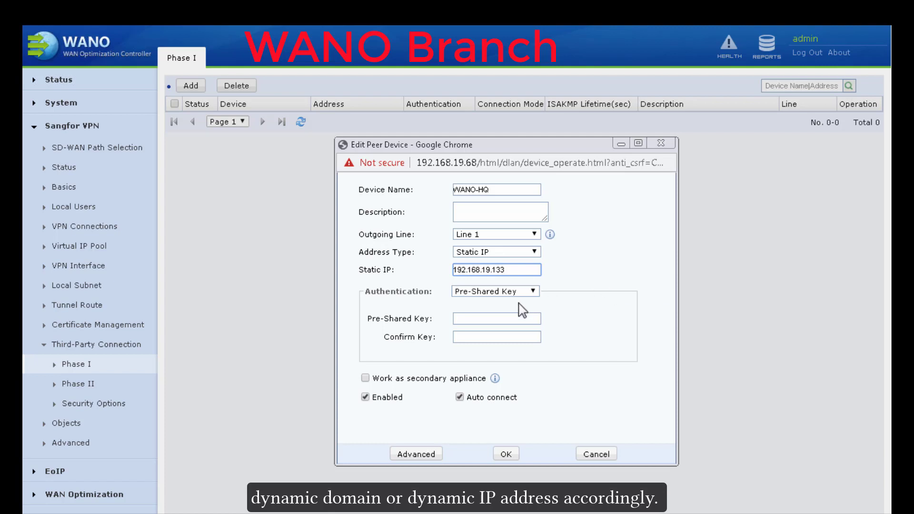
pyautogui.click(493, 317)
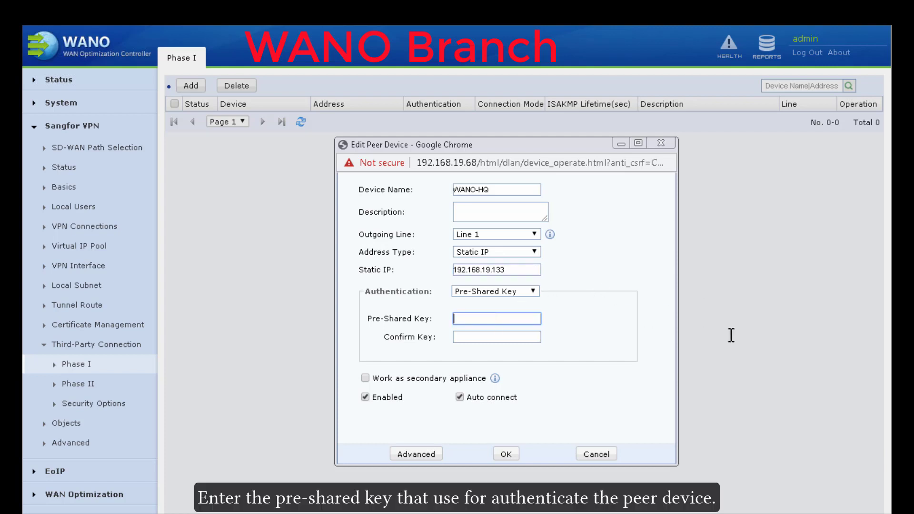
pyautogui.click(487, 336)
pyautogui.write('12')
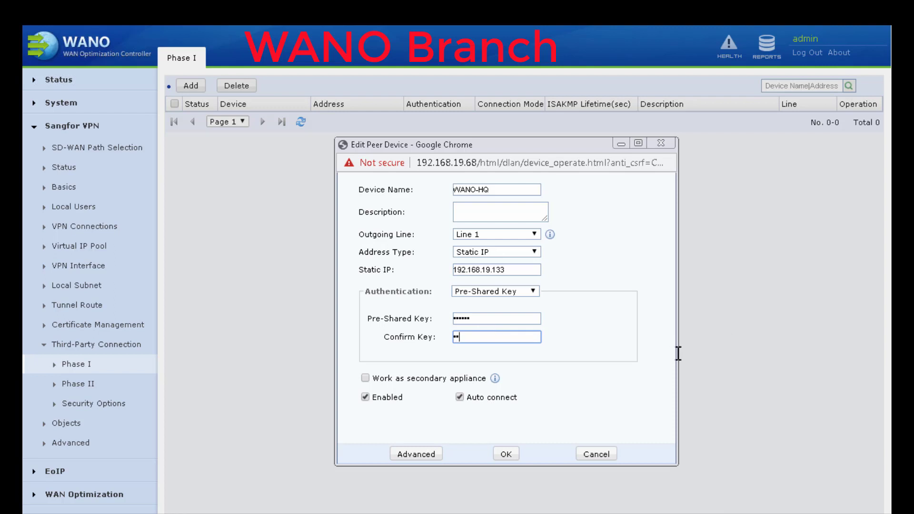
pyautogui.write('34')
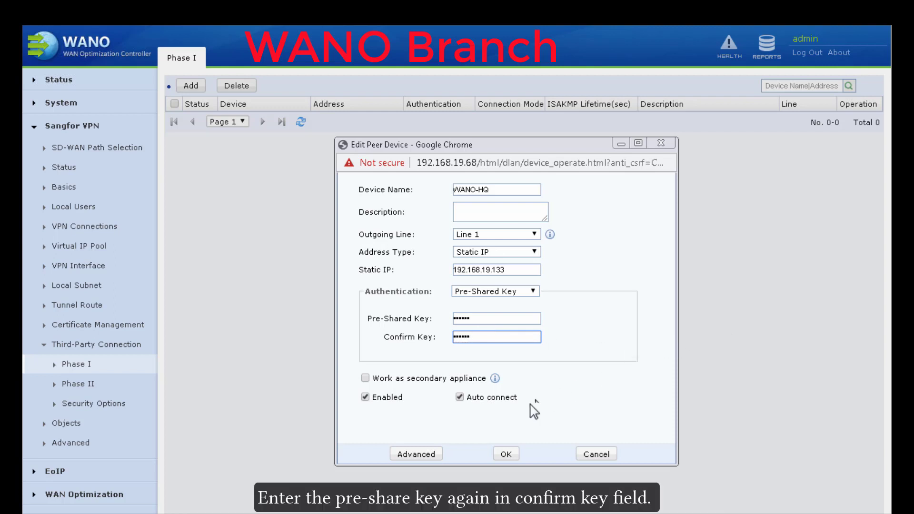
pyautogui.click(433, 454)
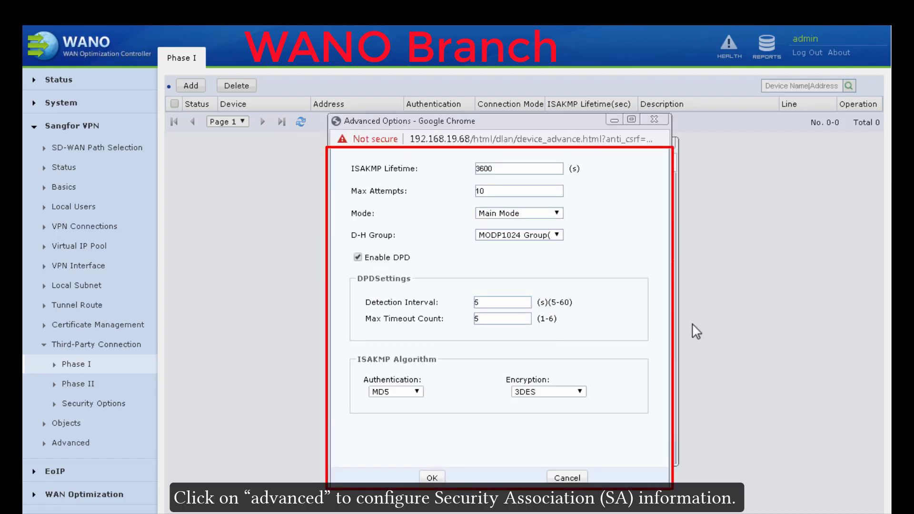
# Step: Keep Main Mode and the default advanced options, then save the WANO-HQ peer
pyautogui.click(555, 214)
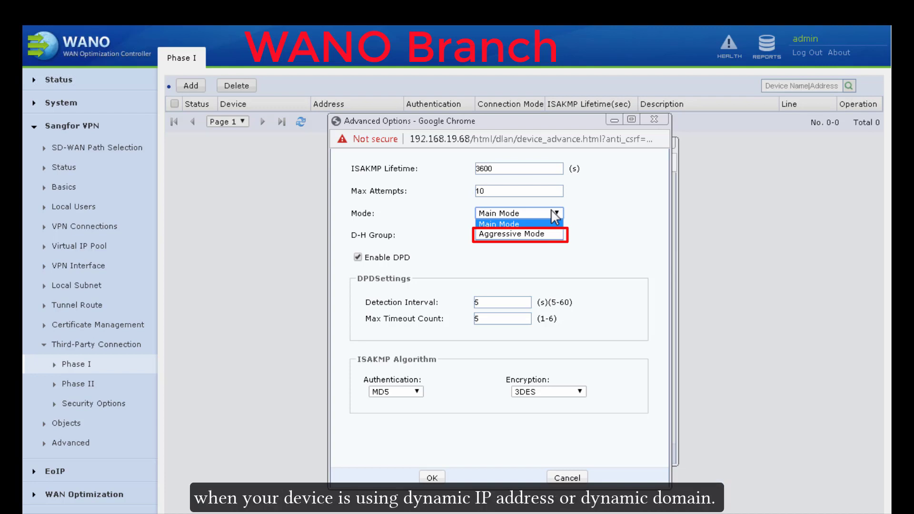
pyautogui.click(558, 218)
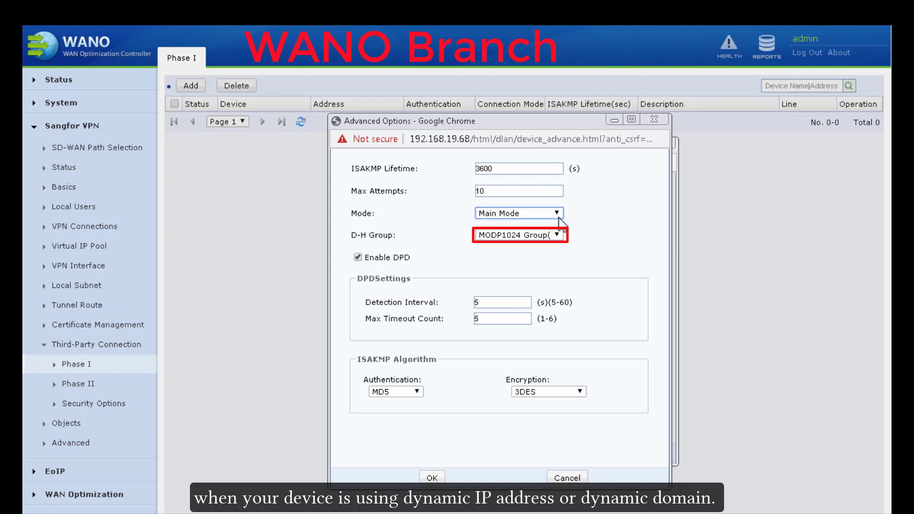
pyautogui.click(432, 478)
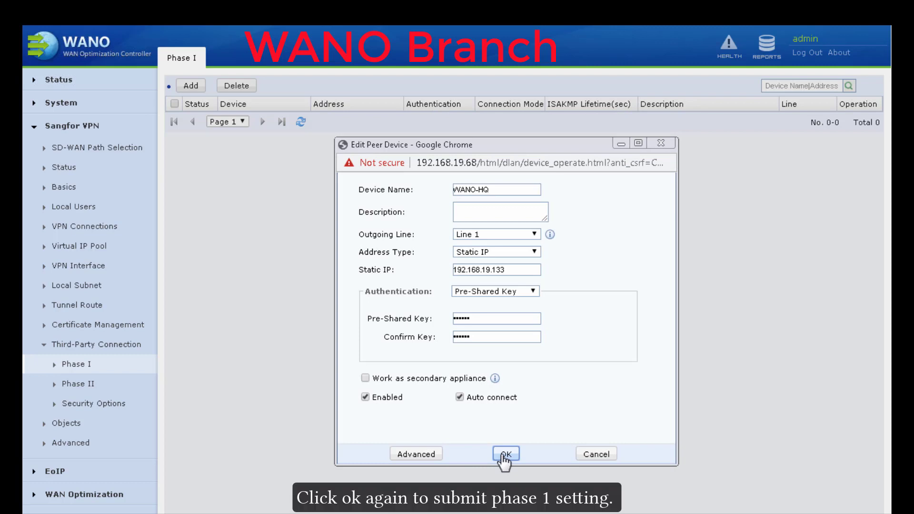
pyautogui.click(504, 455)
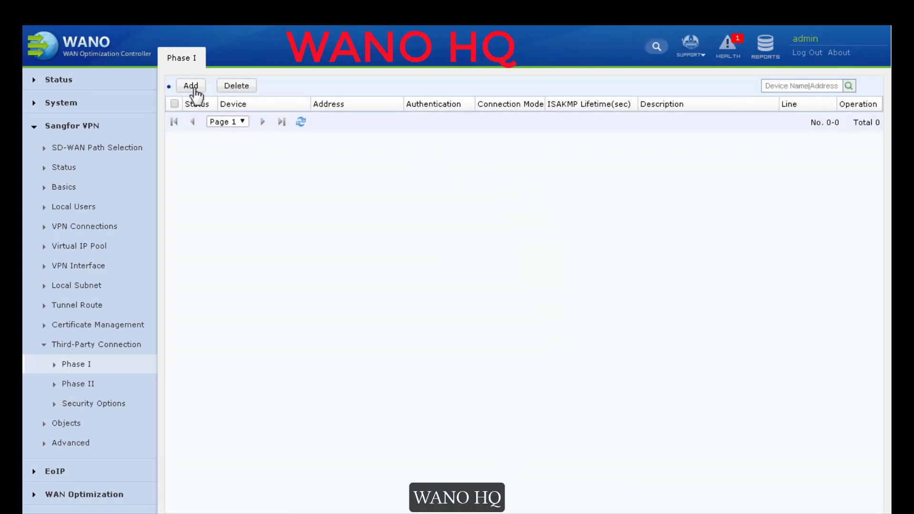
# Step: On HQ, save peer WANO-BRANCH at 192.168.19.68 with a confirmed pre-shared key and default advanced settings
pyautogui.click(191, 86)
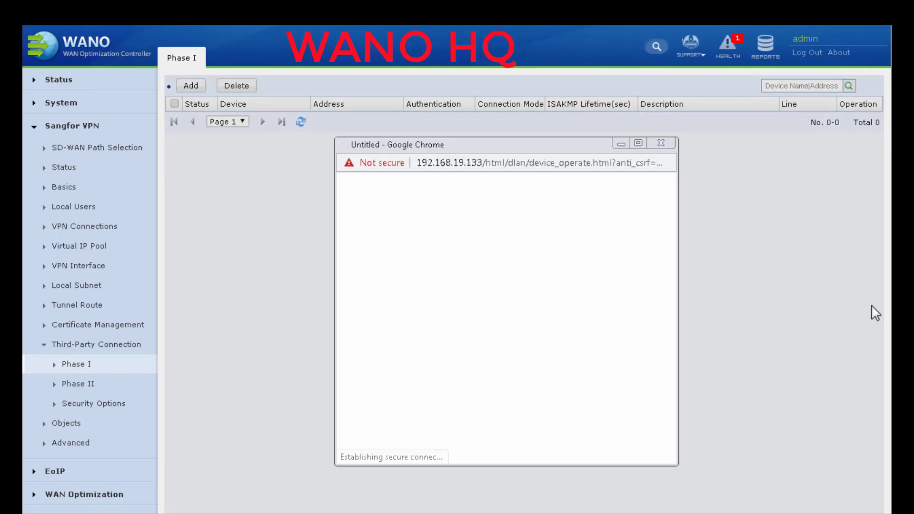
pyautogui.write('WANO-BRANCH')
pyautogui.click(492, 268)
pyautogui.write('19')
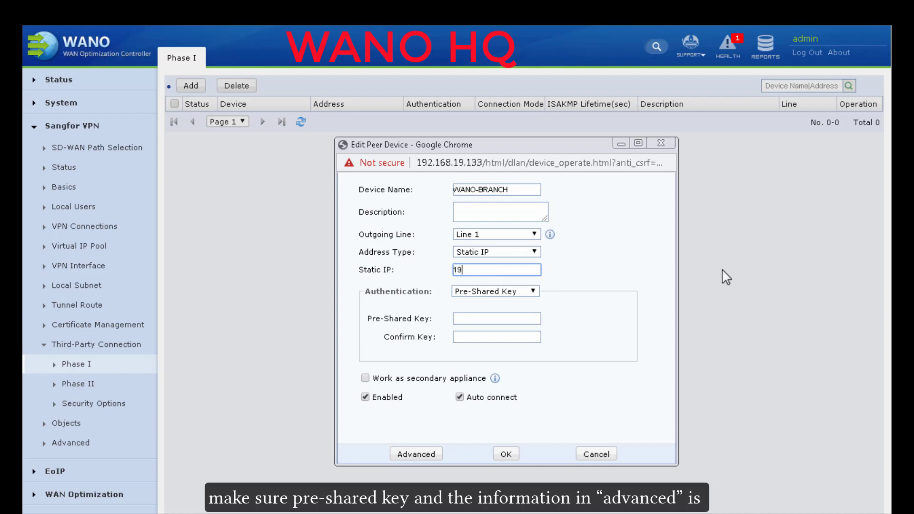
pyautogui.write('2.168.19.68')
pyautogui.click(477, 318)
pyautogui.write('123456')
pyautogui.press('Tab')
pyautogui.write('123456')
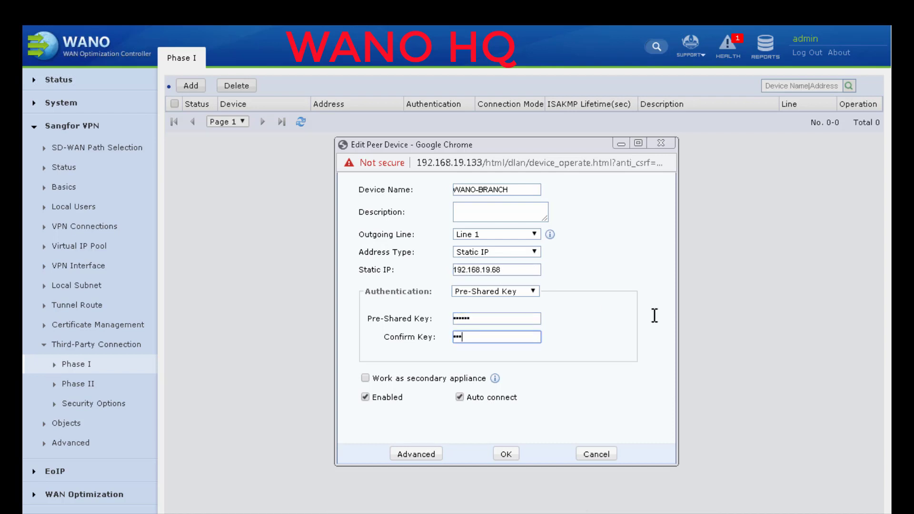
pyautogui.click(410, 455)
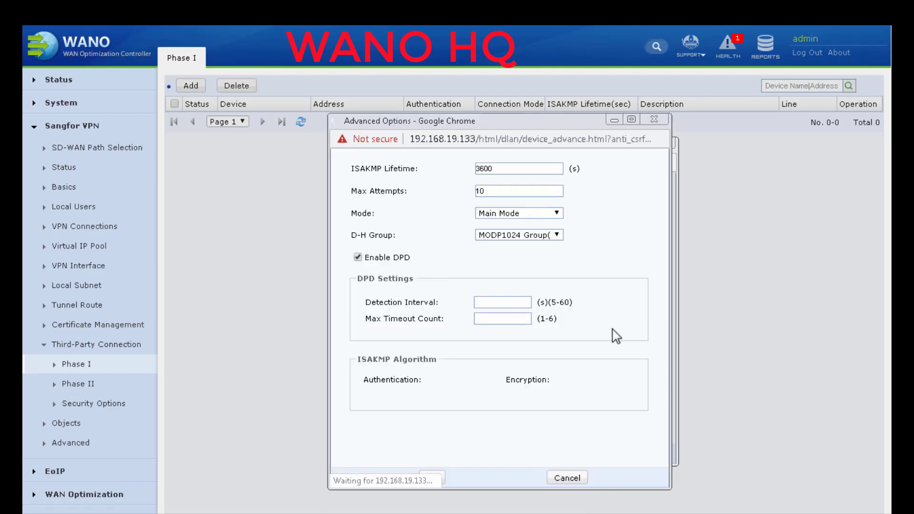
pyautogui.click(442, 477)
pyautogui.click(506, 454)
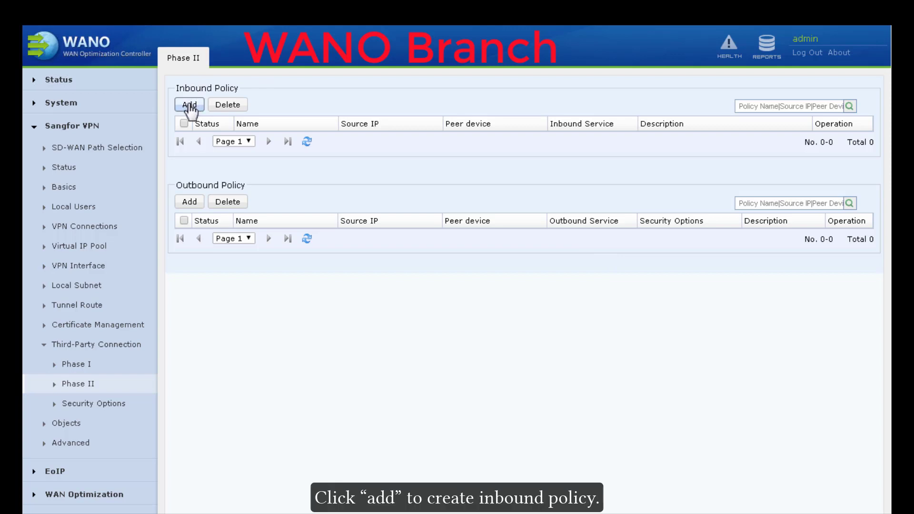
# Step: Create inbound policy FROM-HQ with source subnet 10.10.10.0/255.255.255.0 from peer WANO-HQ
pyautogui.click(189, 105)
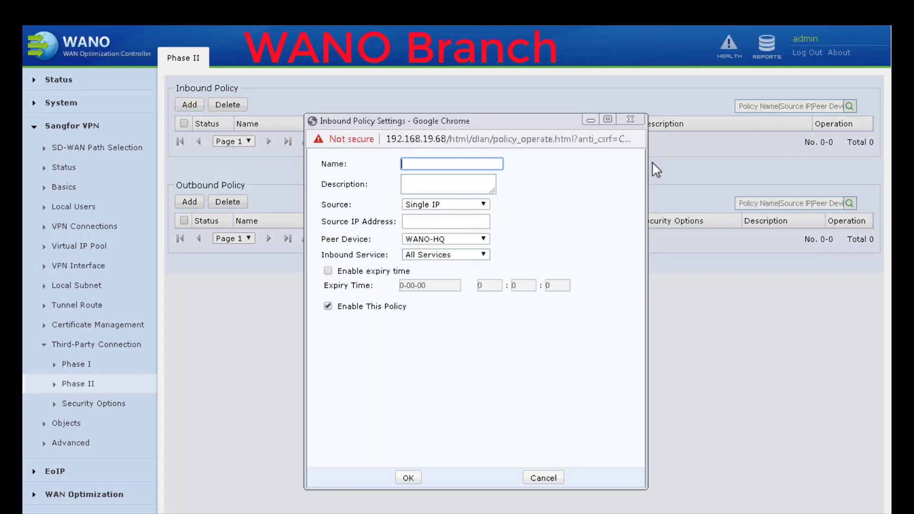
pyautogui.write('FROM-HQ')
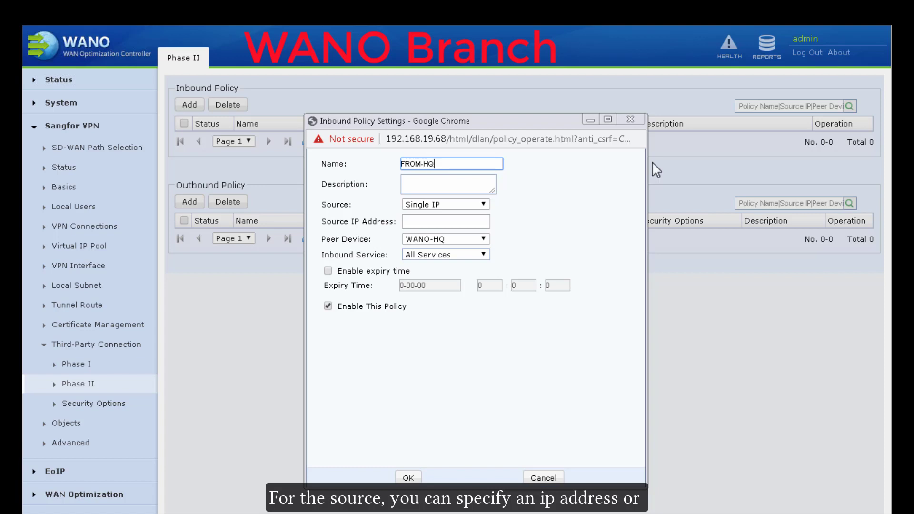
pyautogui.click(481, 206)
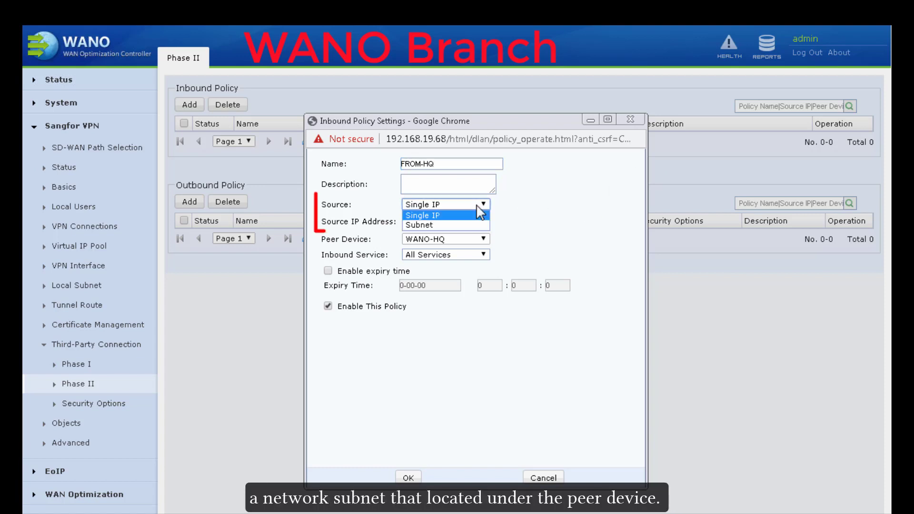
pyautogui.click(435, 224)
pyautogui.click(470, 221)
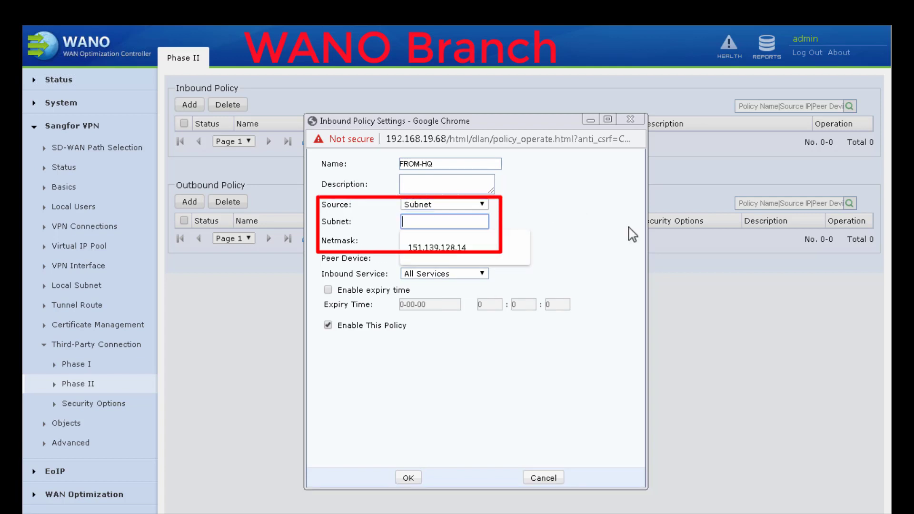
pyautogui.write('10.10.10.0')
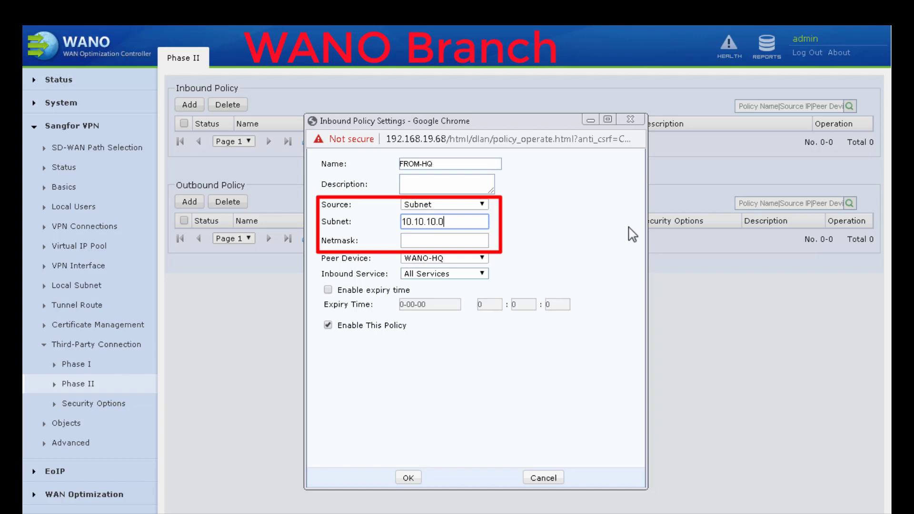
pyautogui.press('Tab')
pyautogui.write('255.255.255')
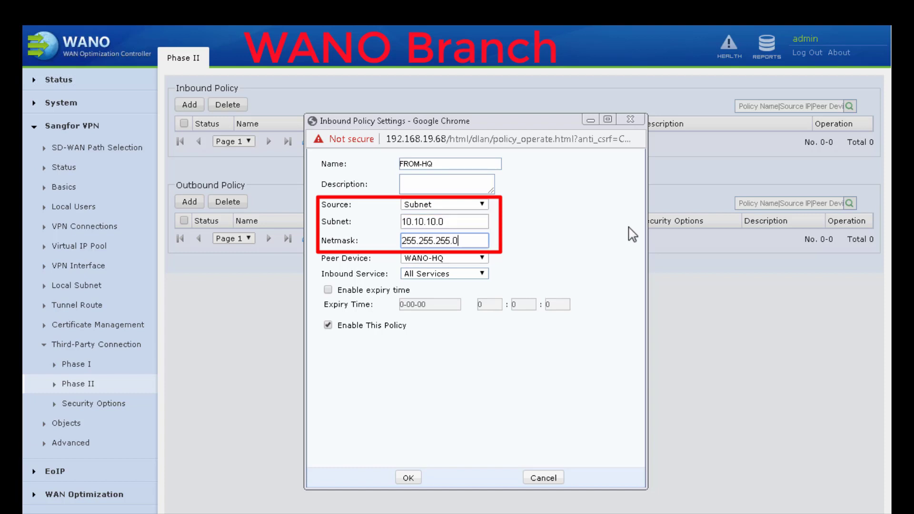
pyautogui.click(412, 476)
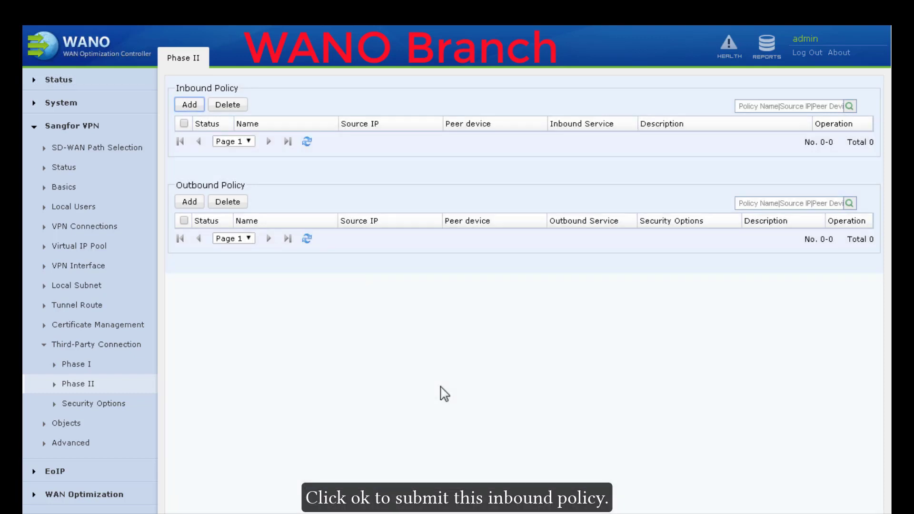
# Step: Start outbound policy TO-HQ with source subnet 172.16.100.0/255.255.255.0
pyautogui.click(190, 231)
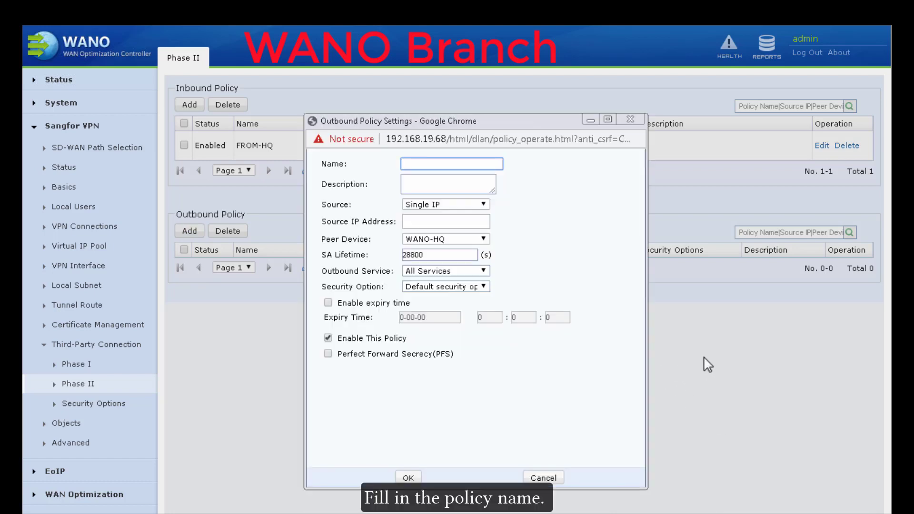
pyautogui.write('TO-HQ')
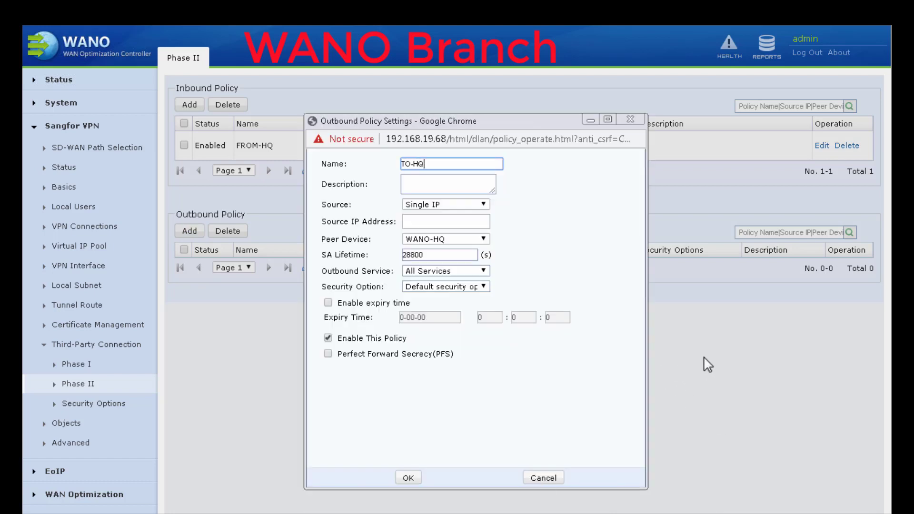
pyautogui.click(468, 206)
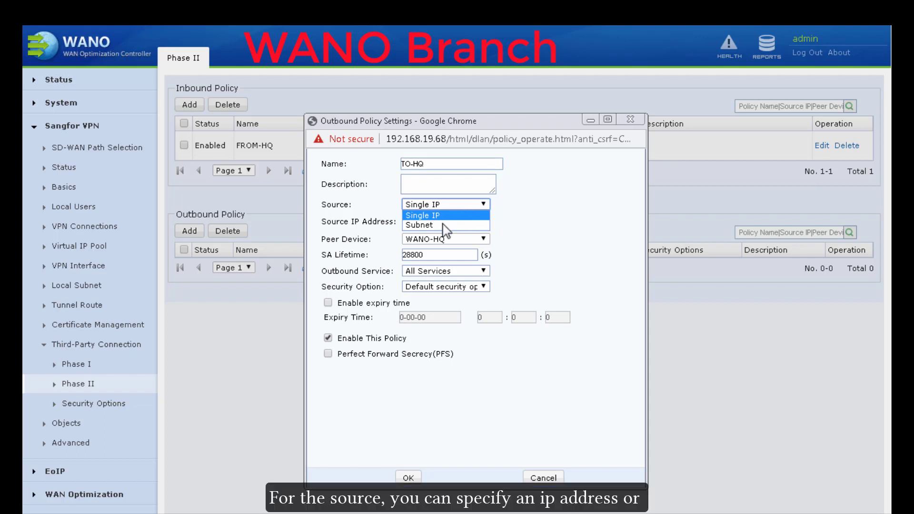
pyautogui.click(445, 226)
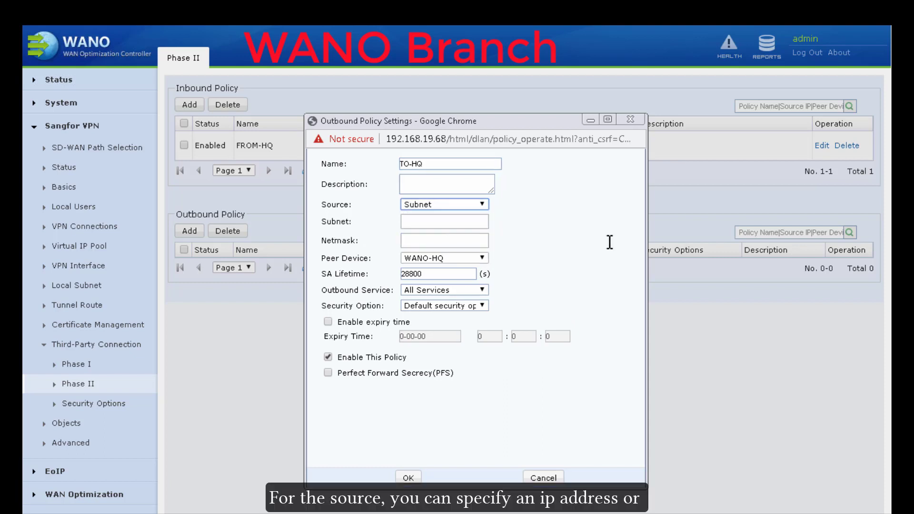
pyautogui.click(445, 222)
pyautogui.write('172.16.100.0')
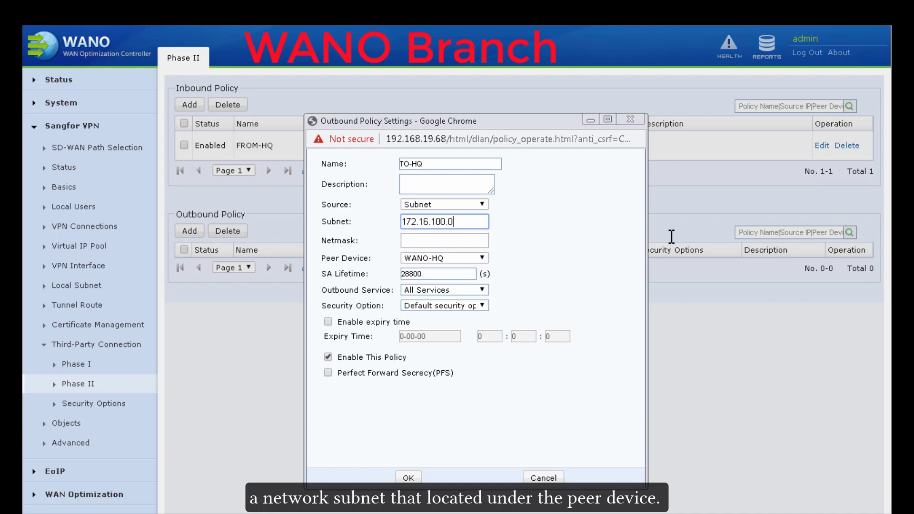
pyautogui.press('Tab')
pyautogui.write('255.255.255.0')
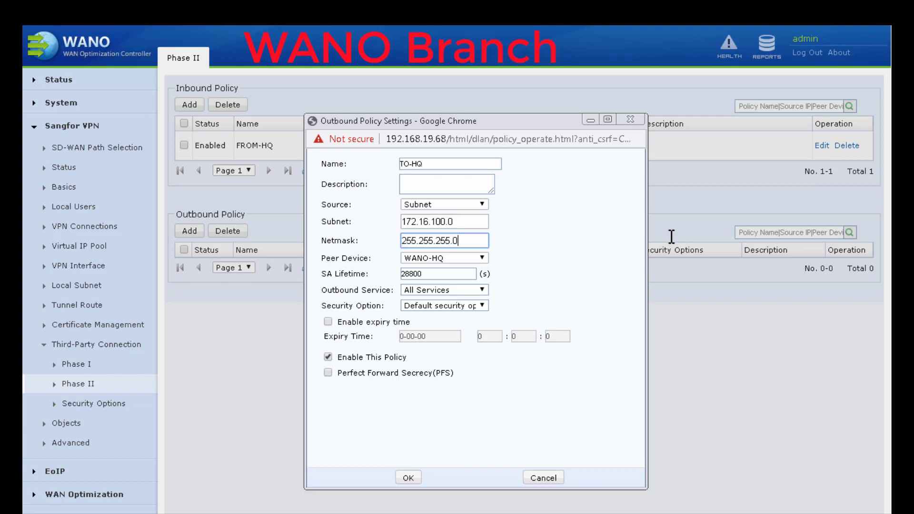
# Step: Give the policy the test security option, enable PFS, and submit it
pyautogui.click(461, 307)
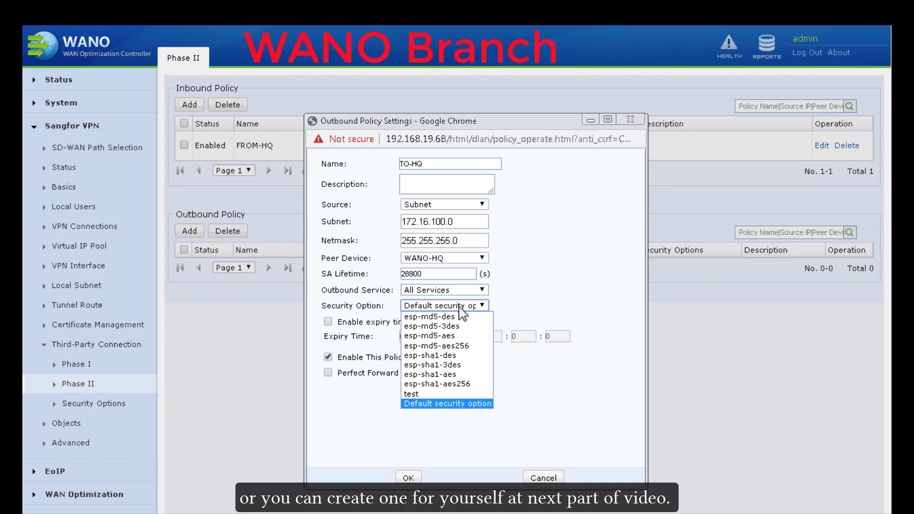
pyautogui.click(407, 394)
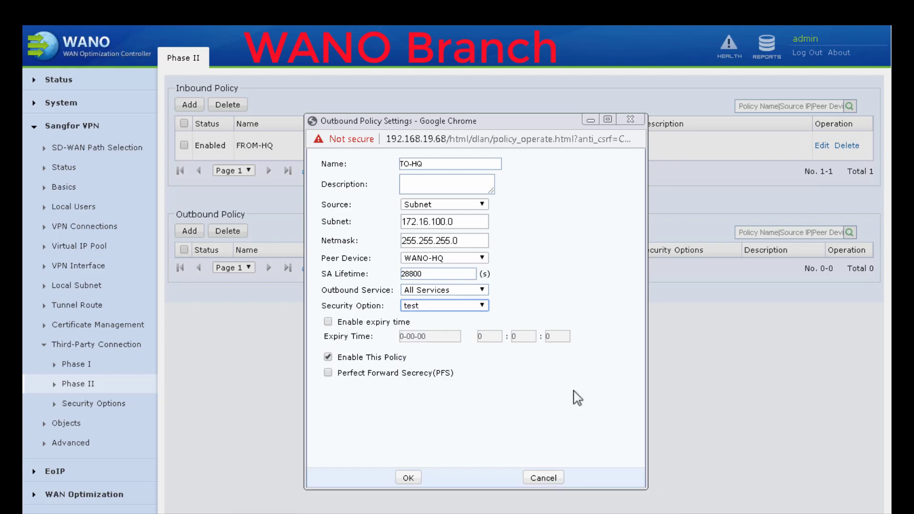
pyautogui.click(328, 373)
pyautogui.click(408, 477)
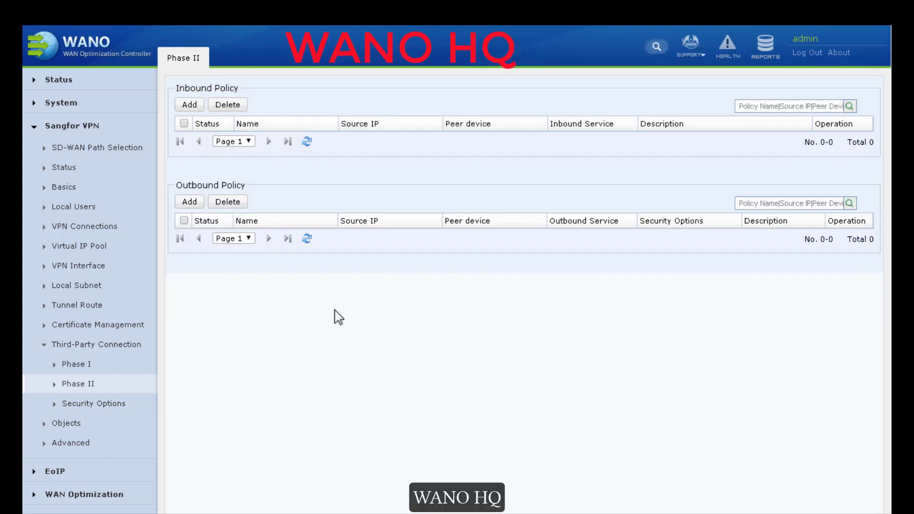
# Step: Add inbound policy FROM-BRANCH with source subnet 172.16.100.0/255.255.255.0
pyautogui.click(192, 109)
pyautogui.write('FROM')
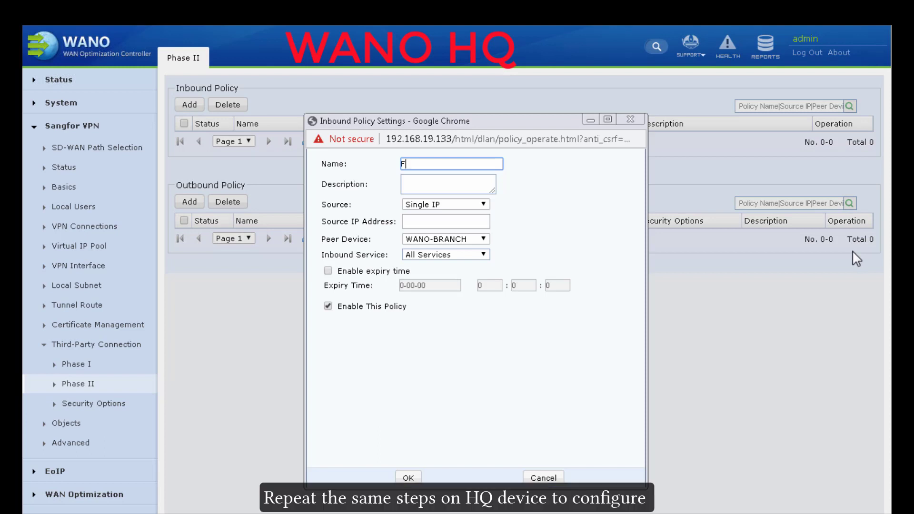
pyautogui.write('-BRANCH')
pyautogui.click(445, 204)
pyautogui.click(443, 222)
pyautogui.click(444, 223)
pyautogui.write('172.16.100.0')
pyautogui.press('Tab')
pyautogui.write('255.255.255.0')
pyautogui.press('Tab')
pyautogui.click(407, 477)
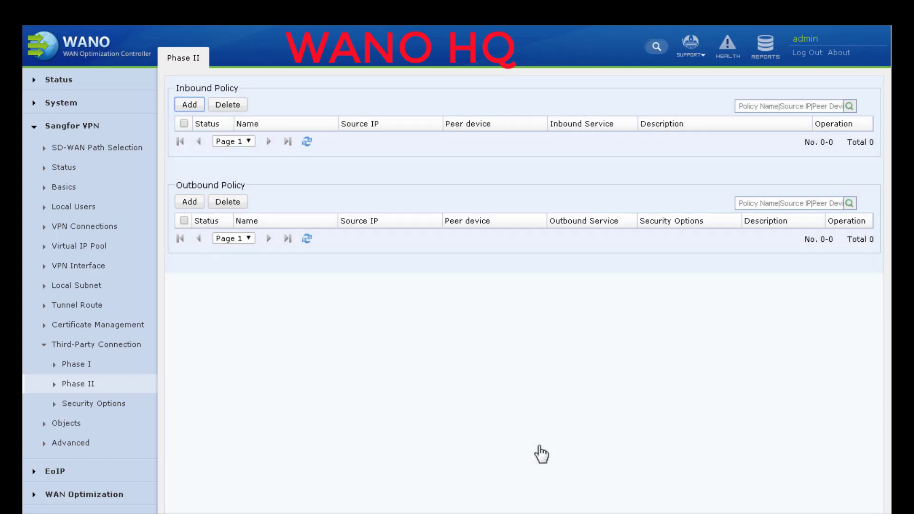
# Step: Add outbound policy TO-BRANCH for subnet 10.10.10.0/255.255.255.0 with security option test and PFS
pyautogui.click(186, 231)
pyautogui.write('TO-BRANCH')
pyautogui.click(475, 205)
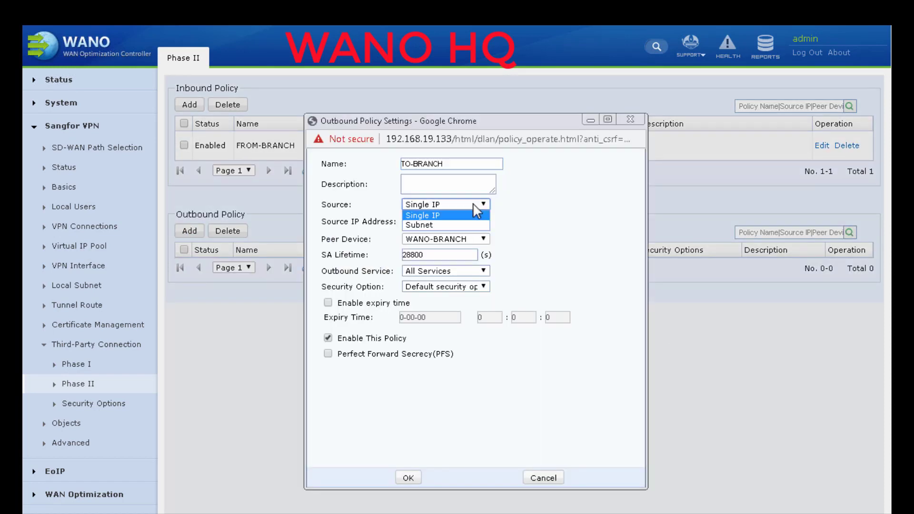
pyautogui.click(440, 223)
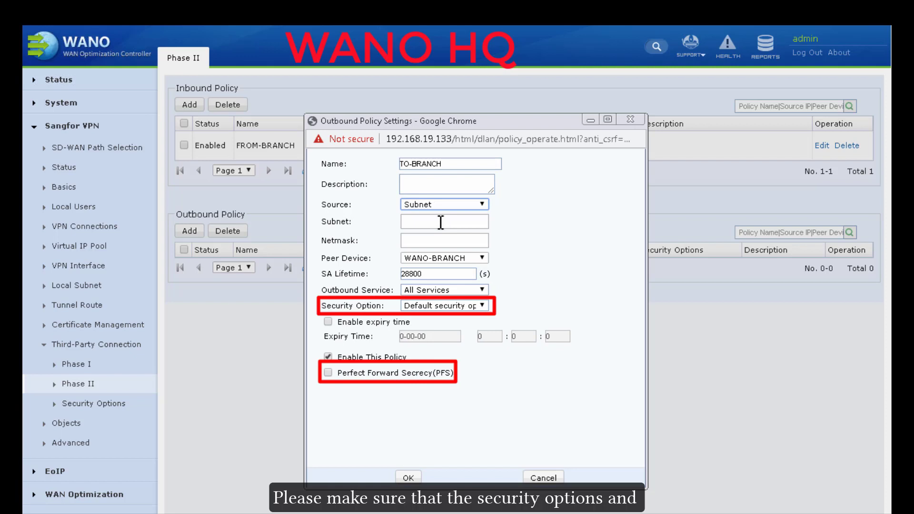
pyautogui.click(440, 222)
pyautogui.write('10.10.10.0')
pyautogui.press('Tab')
pyautogui.write('255.2')
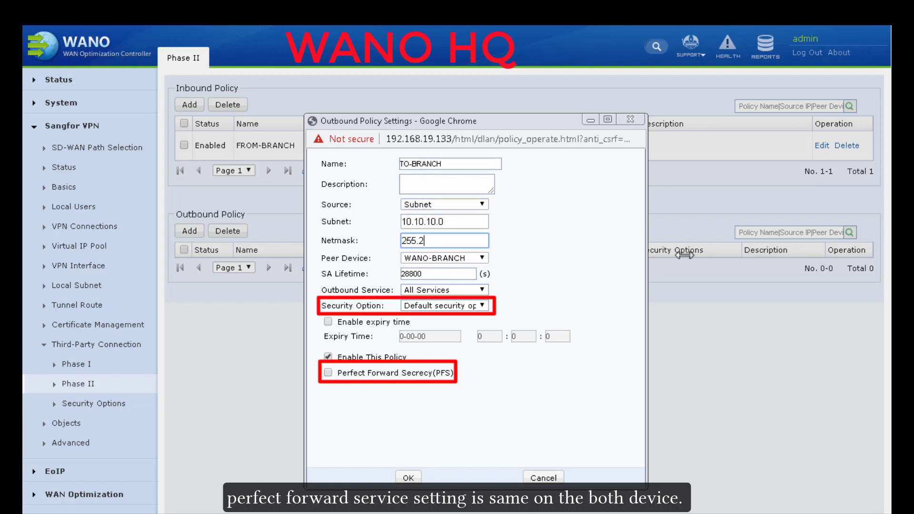
pyautogui.write('55.255.0')
pyautogui.click(443, 305)
pyautogui.click(418, 384)
pyautogui.click(328, 373)
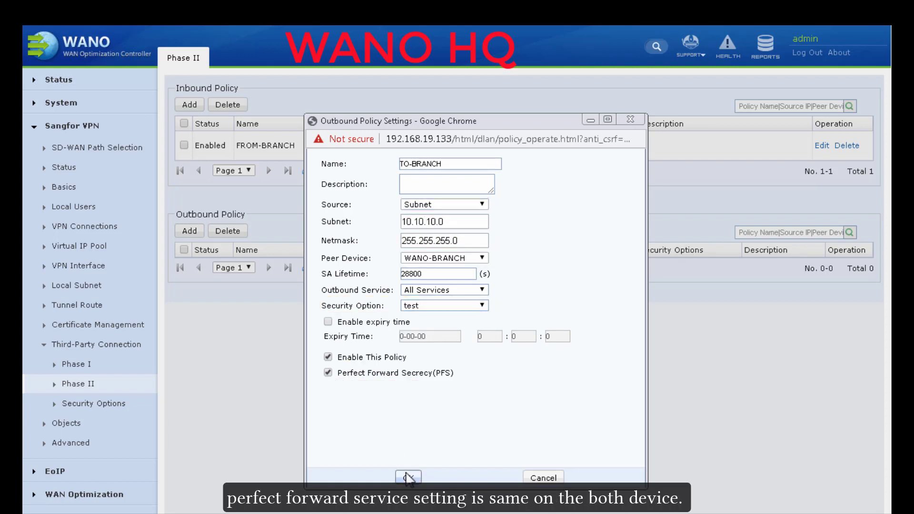
pyautogui.press('Return')
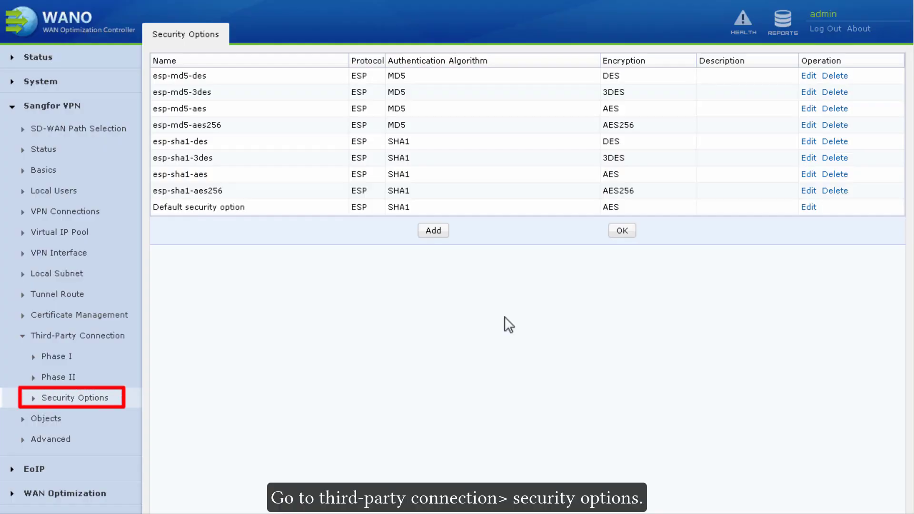
# Step: Add security option 'test' with the default ESP, MD5 and 3DES, and save the list
pyautogui.click(433, 230)
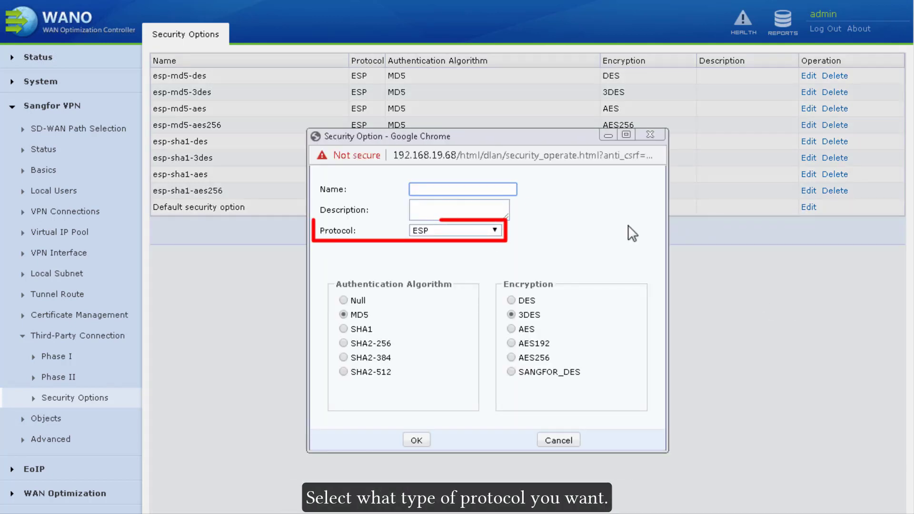
pyautogui.write('test')
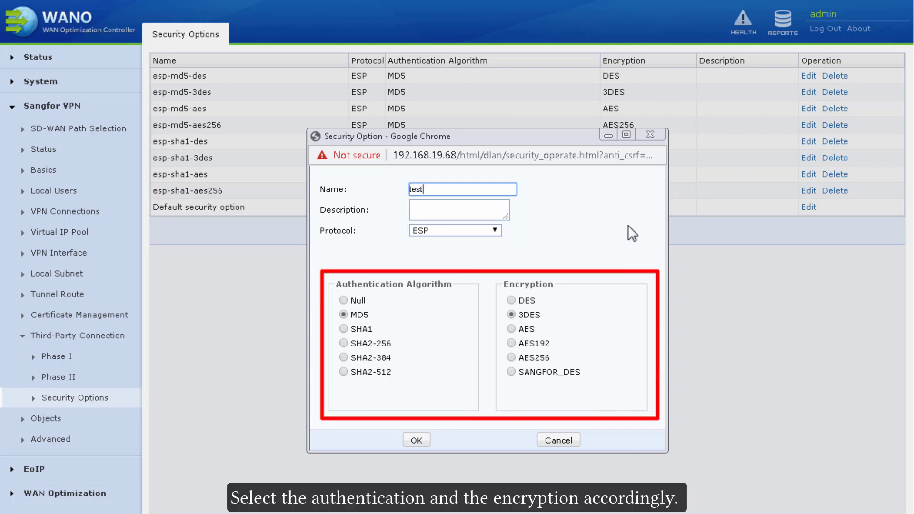
pyautogui.click(417, 440)
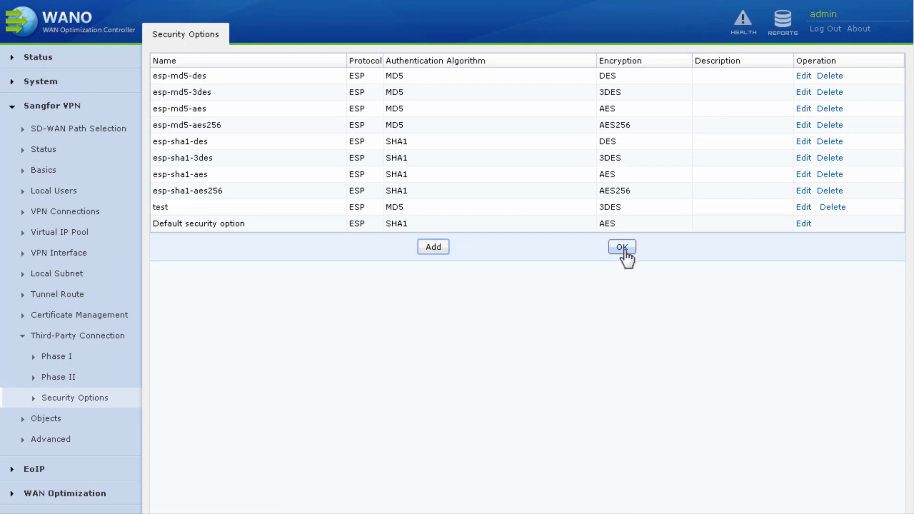
pyautogui.click(622, 247)
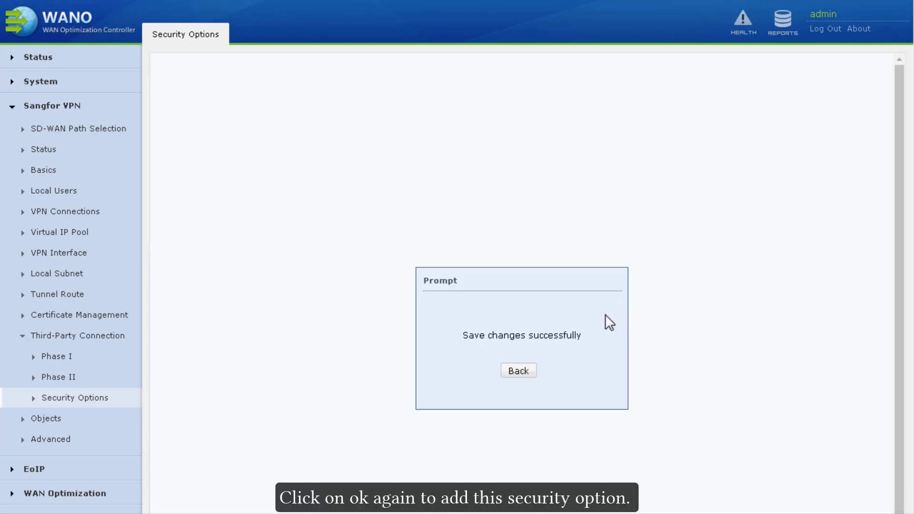
pyautogui.click(518, 370)
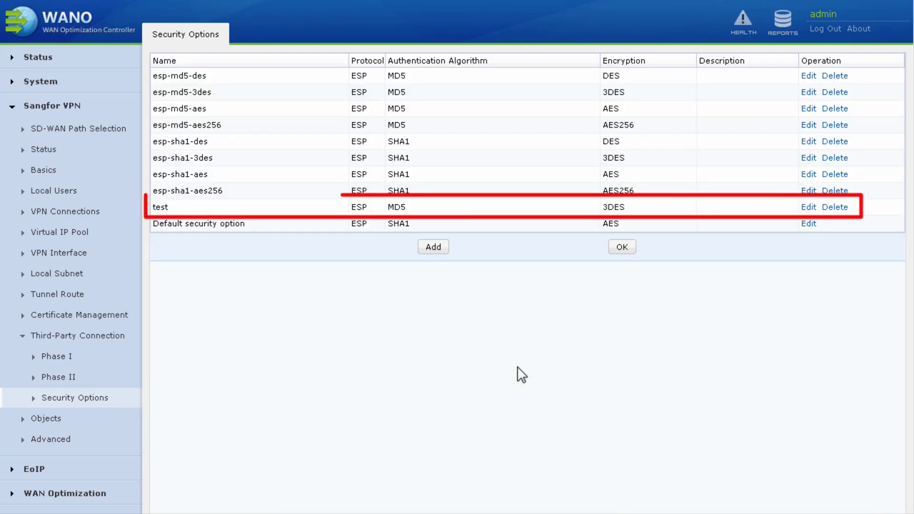